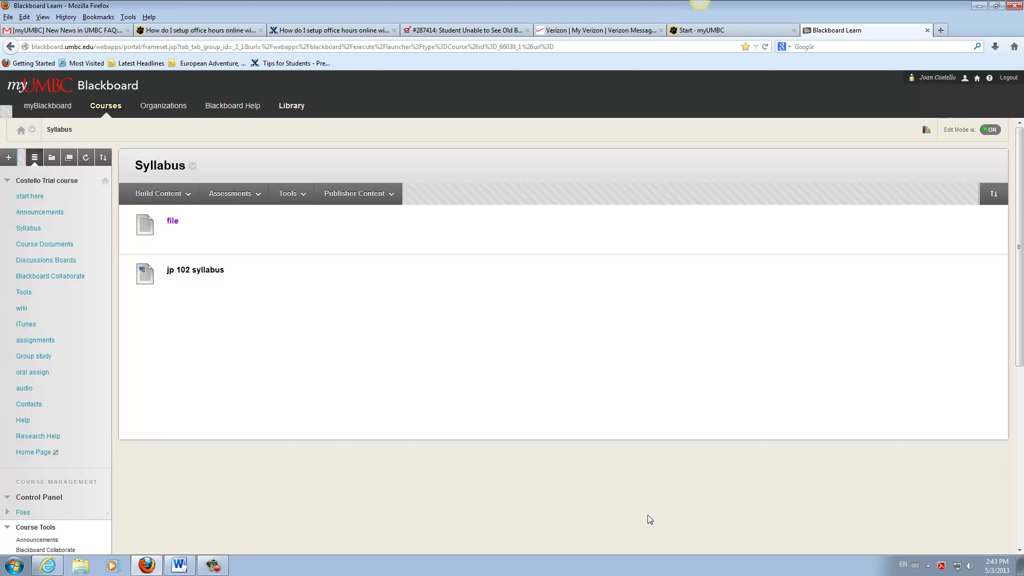
Step: Open the course's Collaboration tool and start creating a new collaboration session
scroll(21, 448, "down", 4)
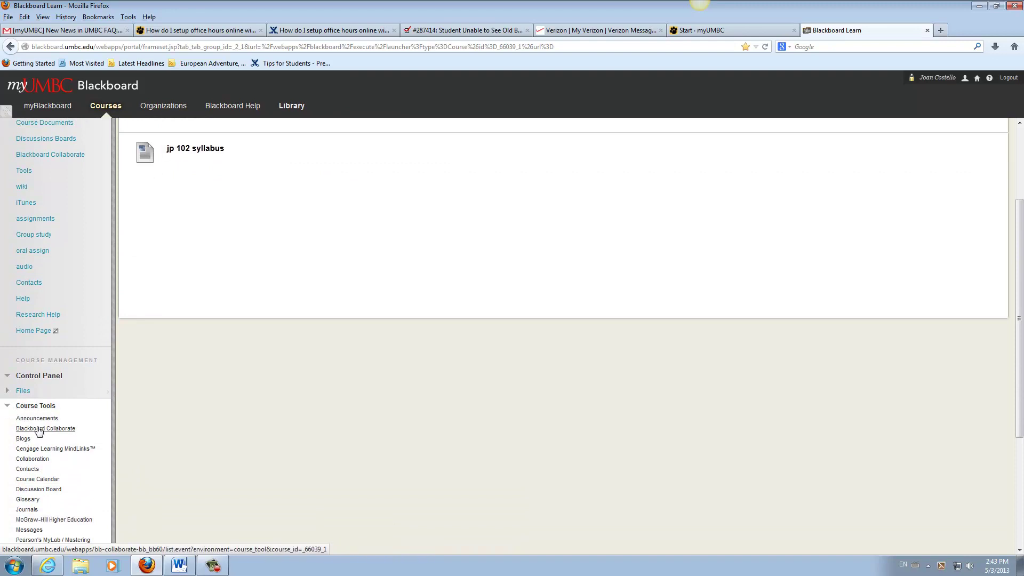
scroll(39, 437, "down", 2)
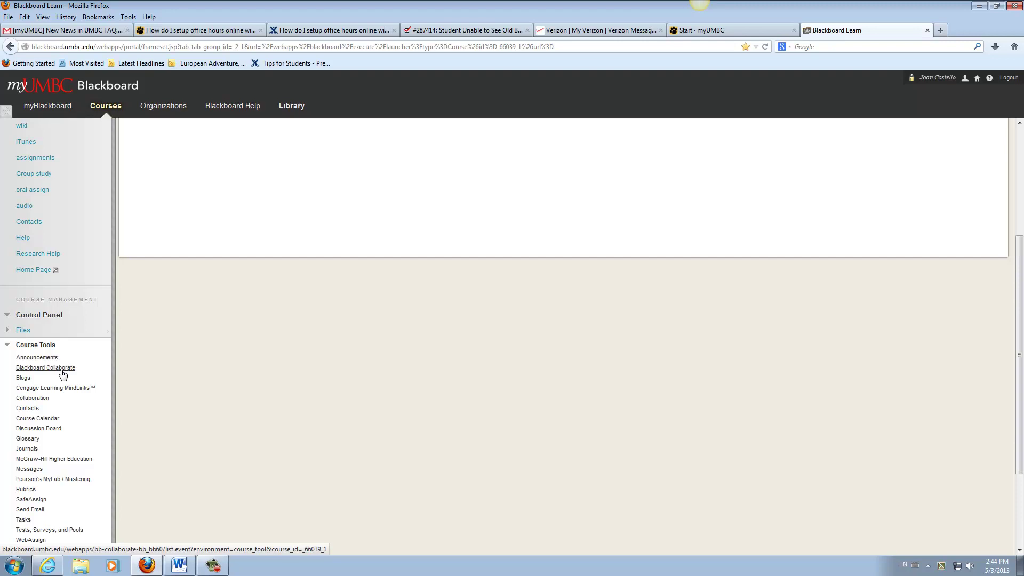
left_click(38, 400)
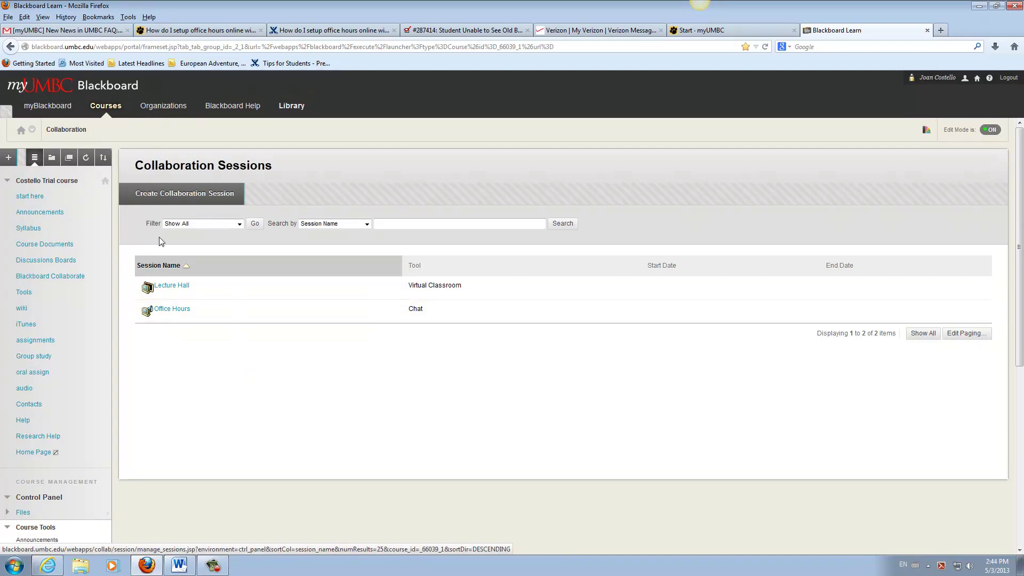
left_click(160, 195)
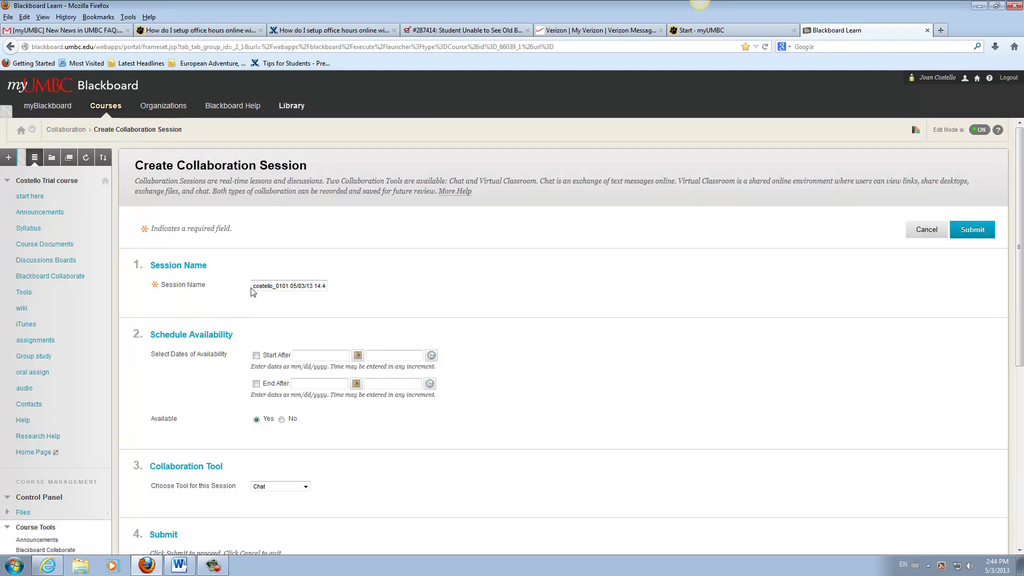
Step: Replace the default session name with "online office hours"
left_click_drag(258, 286, 343, 276)
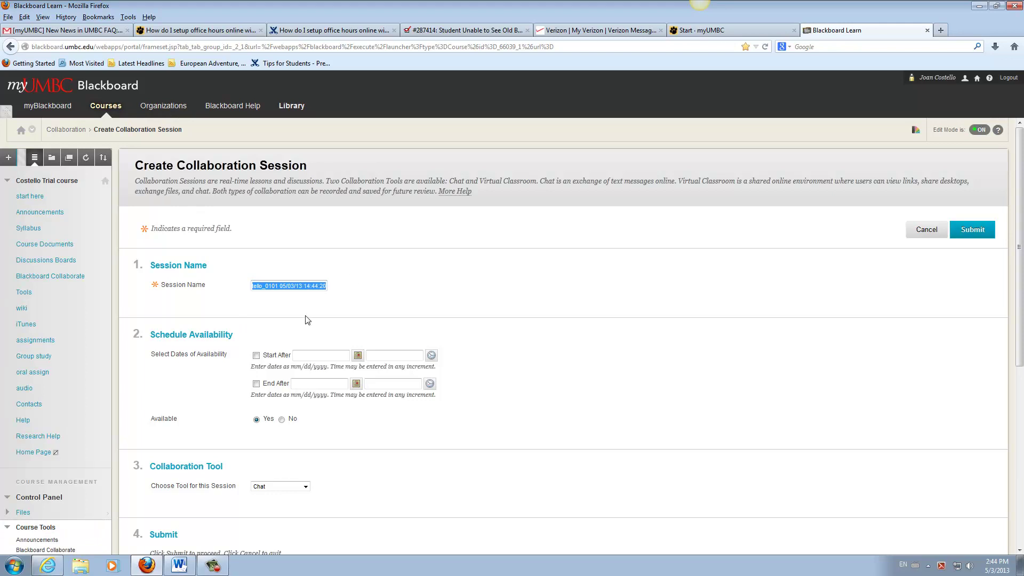
type("on")
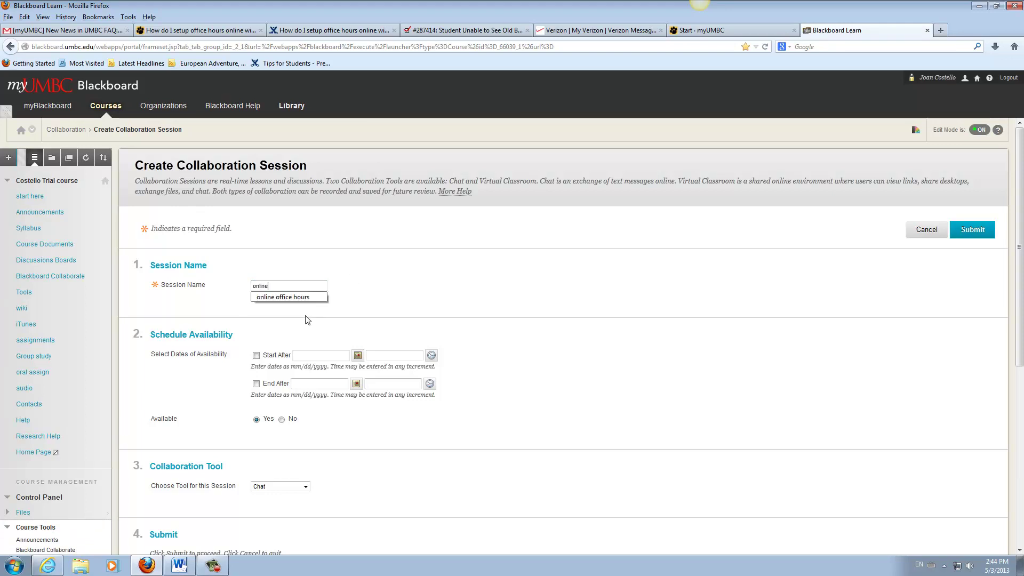
type("line")
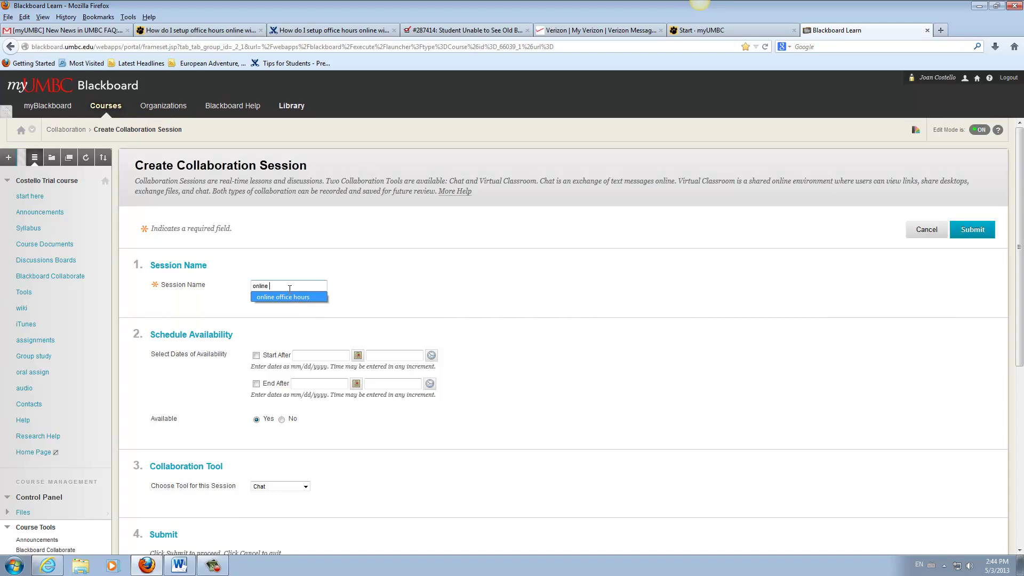
left_click(288, 297)
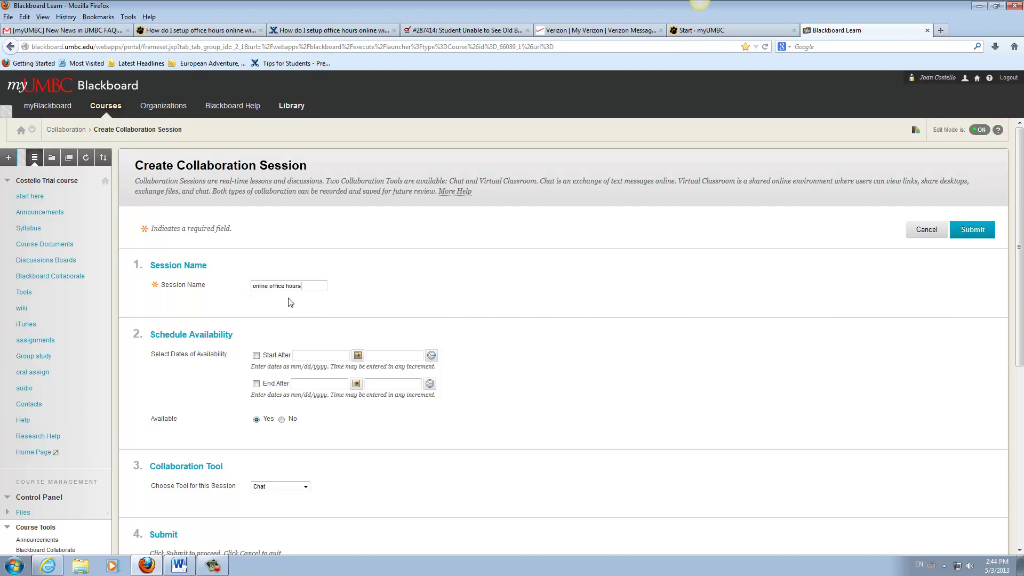
Step: Set the session's Start After date to 05/03/2013 and its time to 10:30 AM
left_click(357, 355)
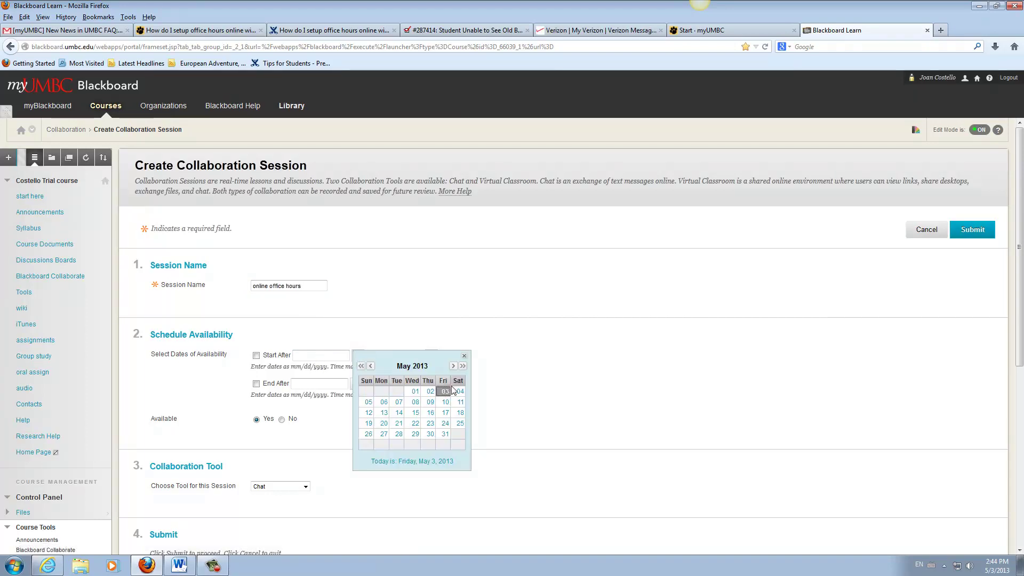
left_click(442, 392)
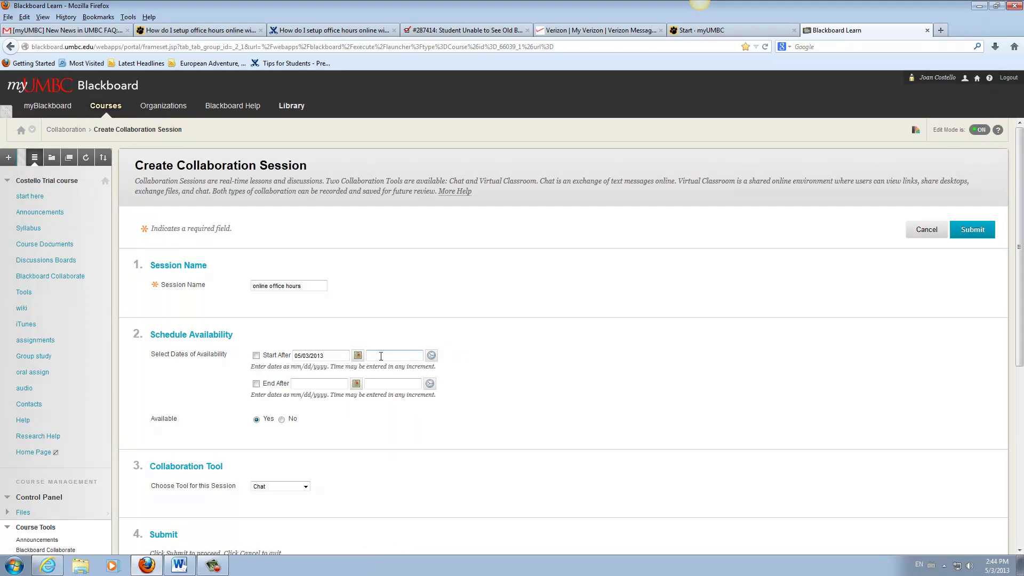
left_click(431, 355)
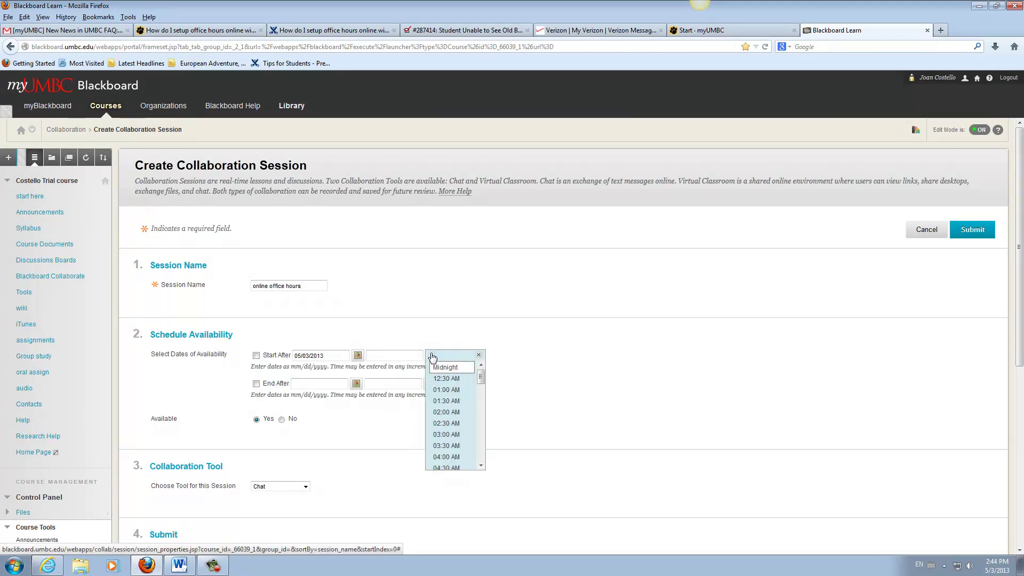
scroll(453, 426, "down", 5)
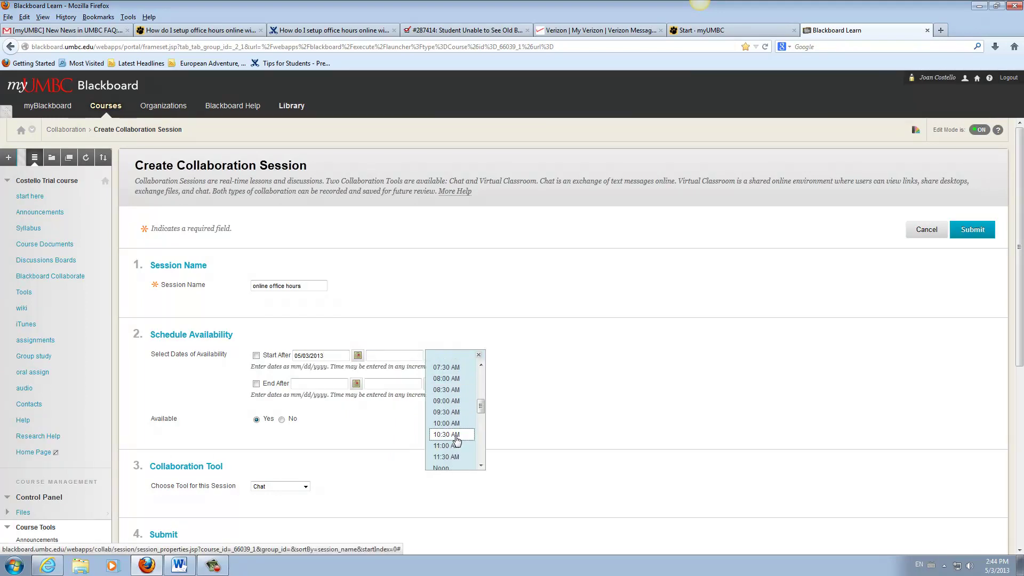
left_click(448, 434)
Step: Set the session's End After date to 05/24/2013 and its time to 02:00 PM
left_click(319, 385)
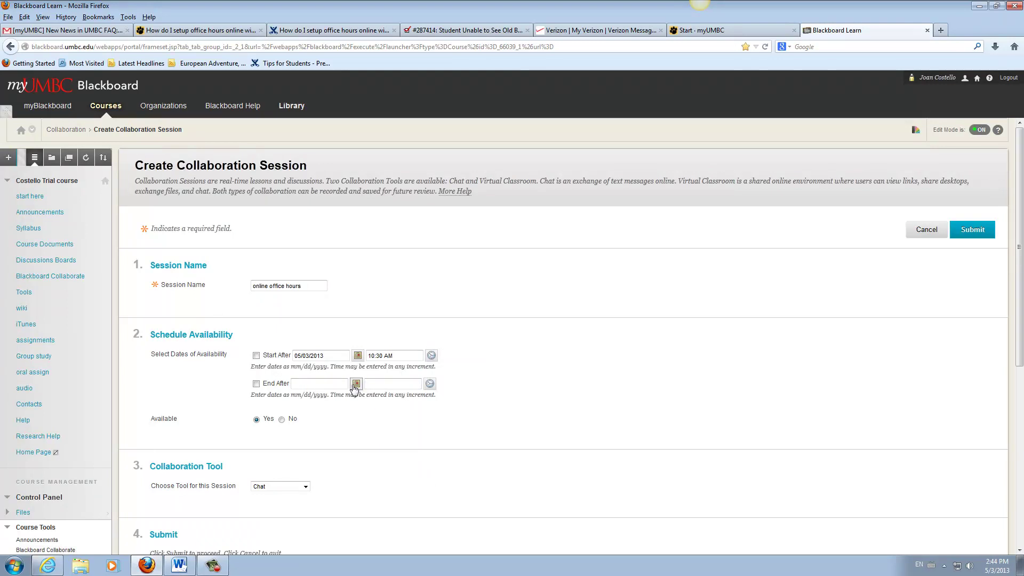
left_click(356, 384)
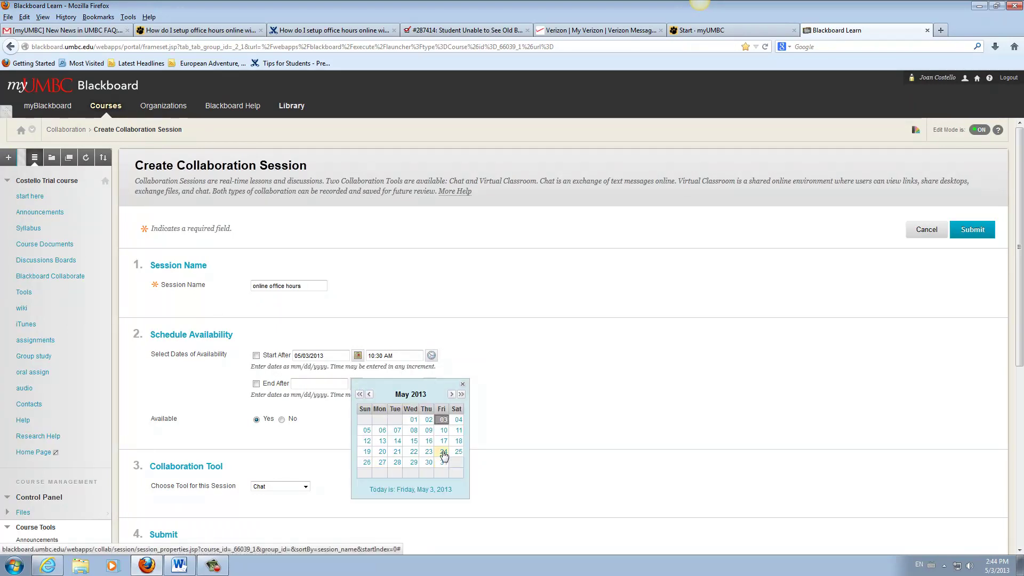
left_click(443, 451)
left_click(429, 384)
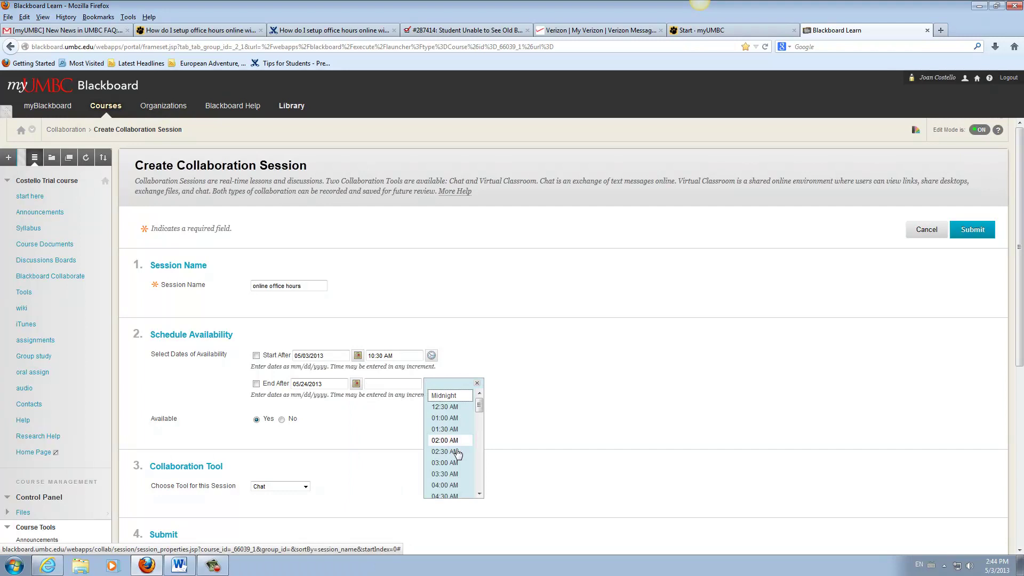
scroll(451, 459, "down", 5)
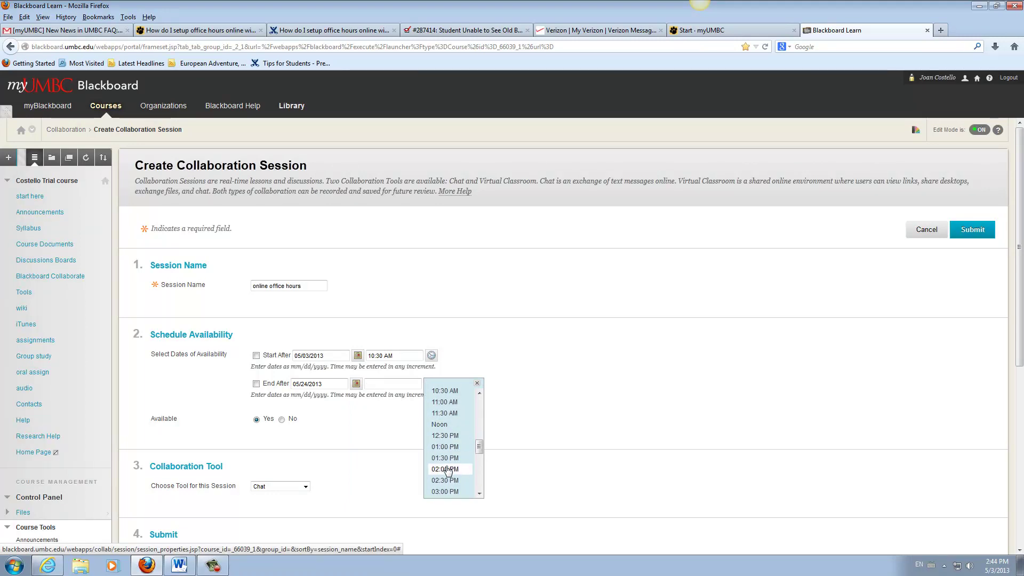
left_click(446, 469)
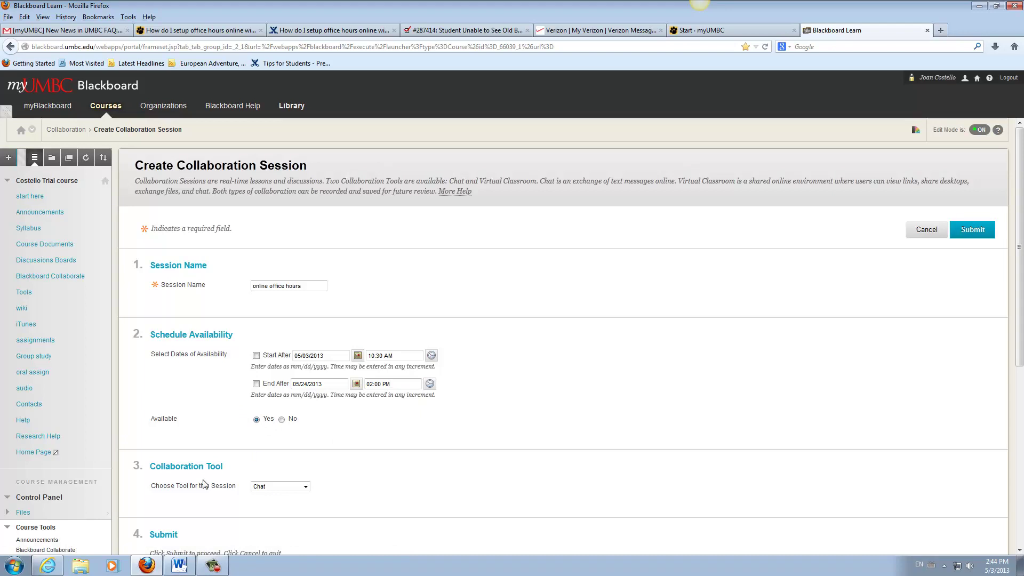
Step: Choose Chat as the session's collaboration tool and submit the new session
left_click(305, 486)
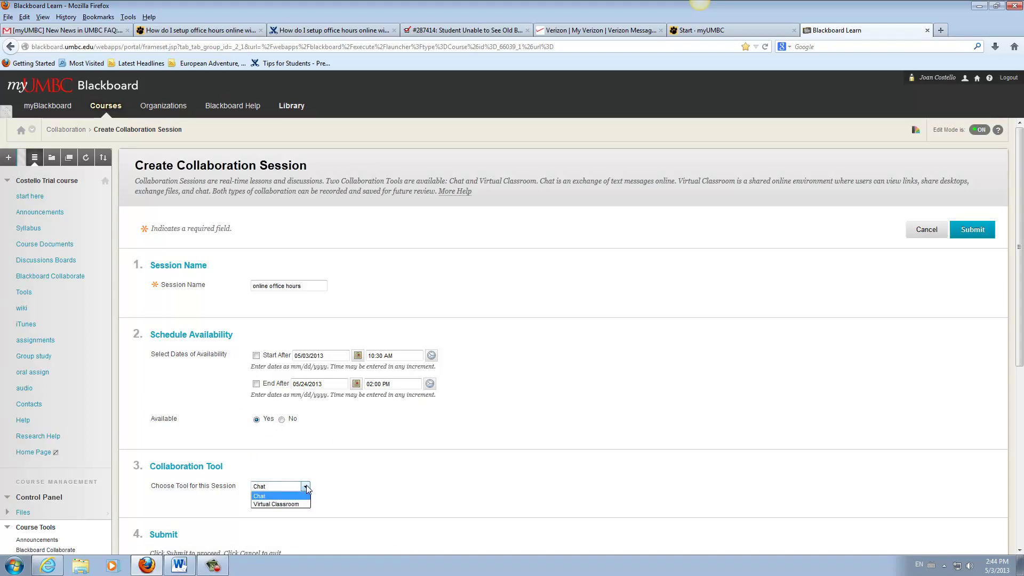
left_click(265, 497)
scroll(343, 487, "down", 5)
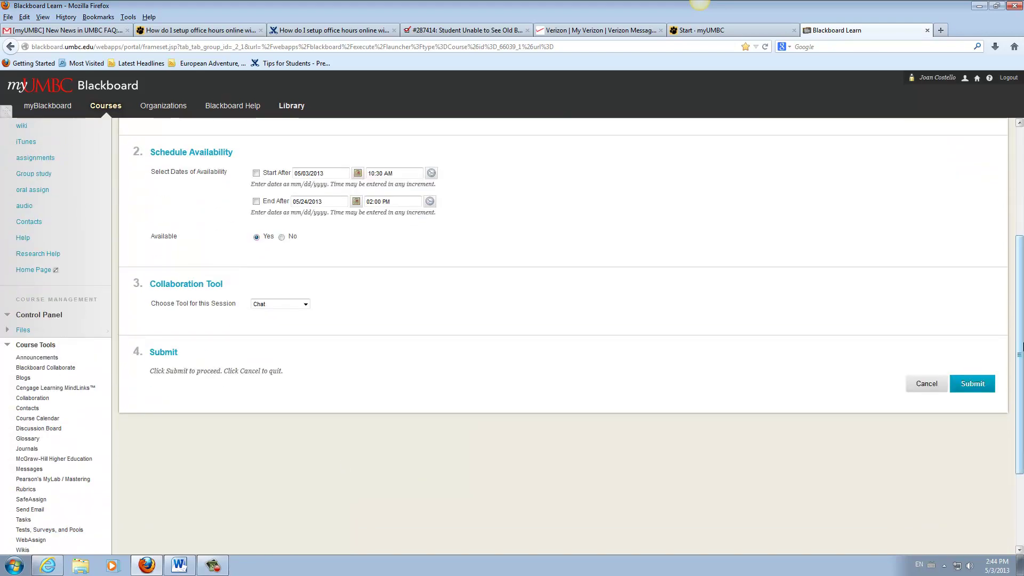
left_click(969, 385)
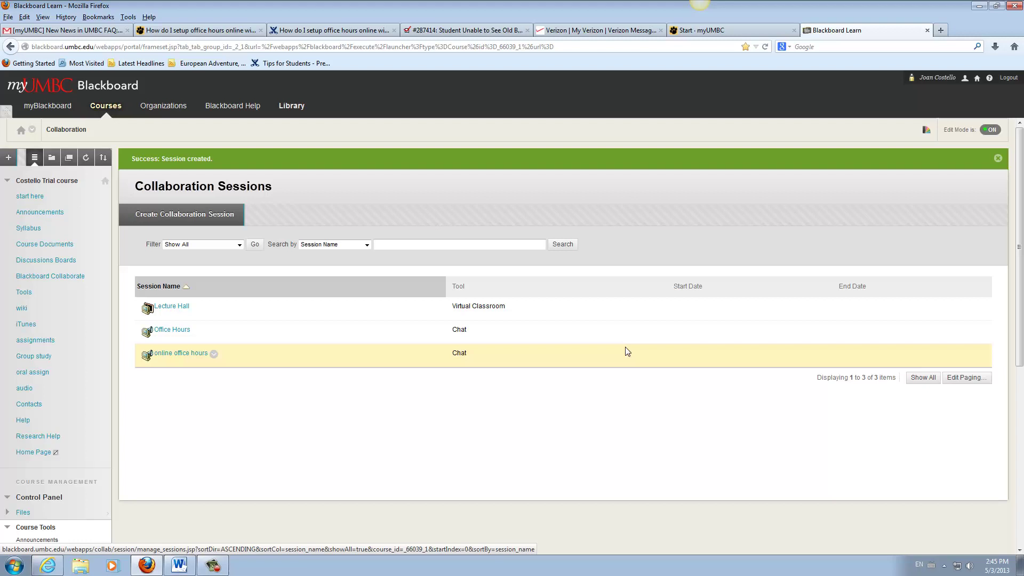
Step: Join the online office hours chat and start recording it under the suggested recording name
left_click(178, 355)
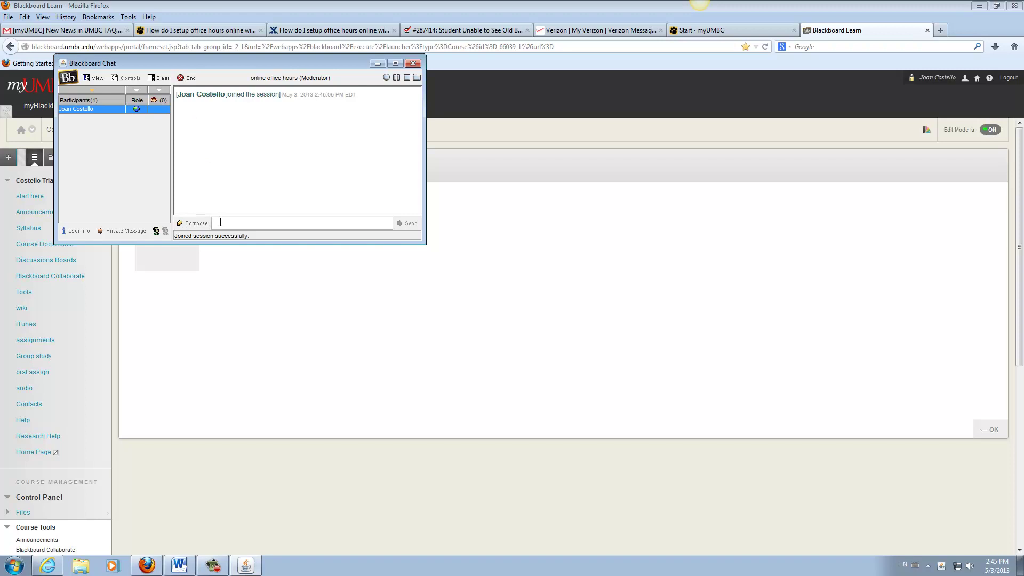
left_click(386, 78)
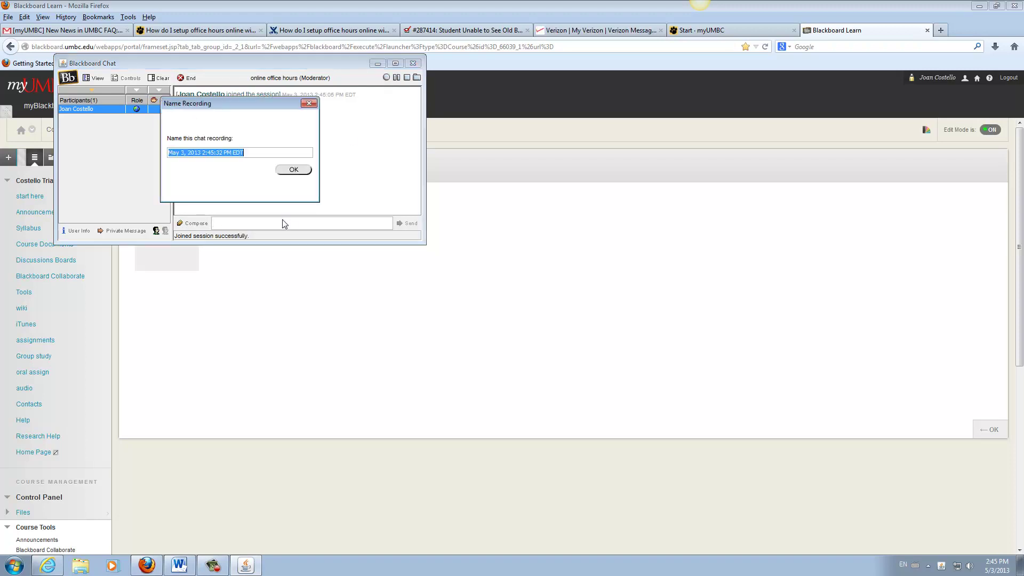
left_click(288, 170)
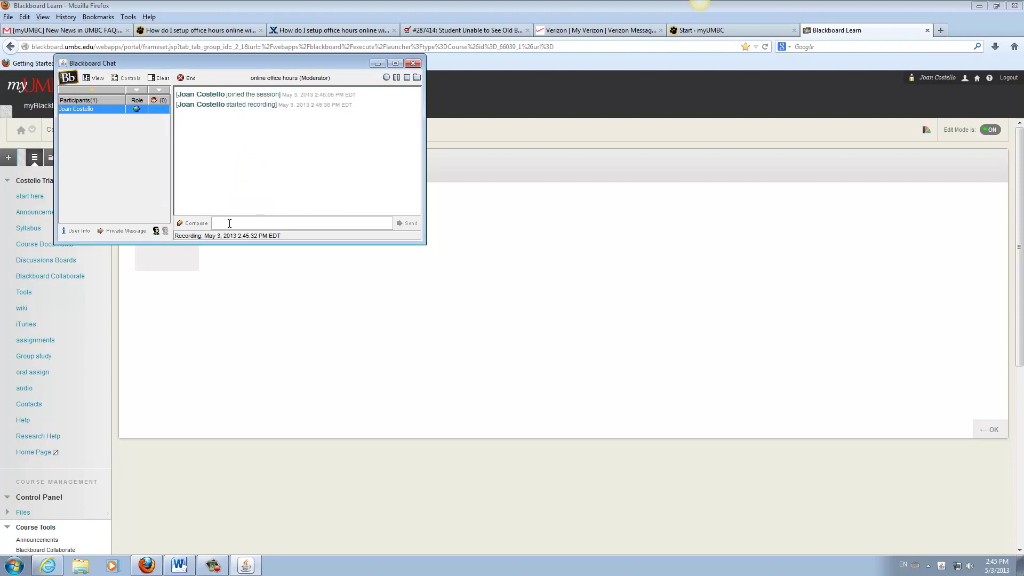
Step: Send the chat messages "wel come" and "we will continue" in the session
type("w")
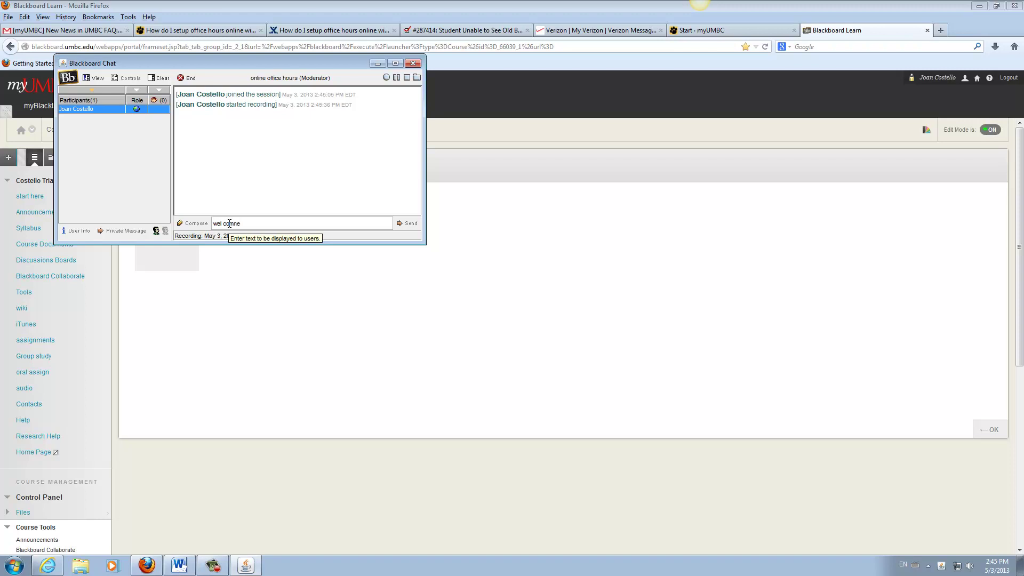
type("el comne")
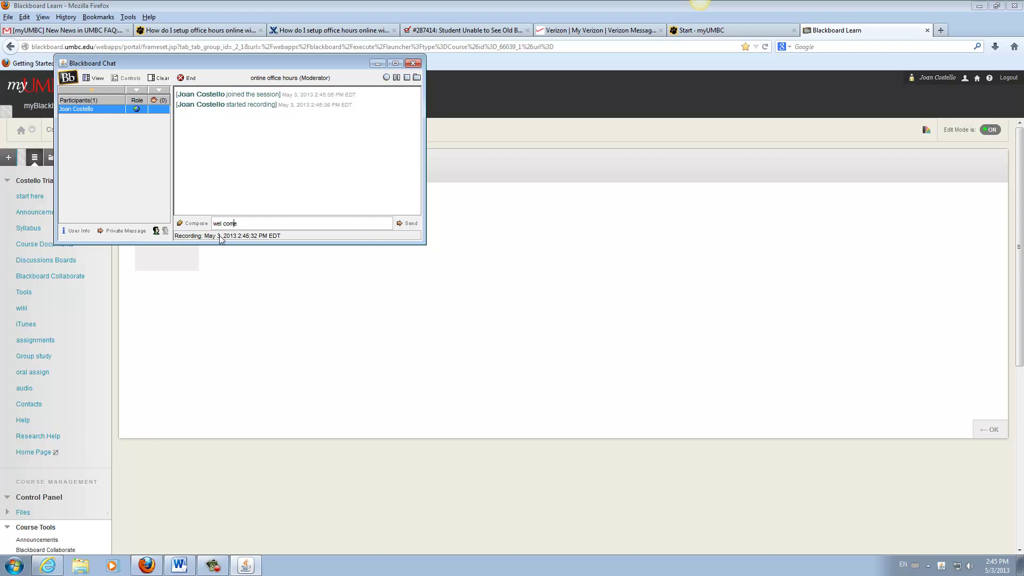
key("Return")
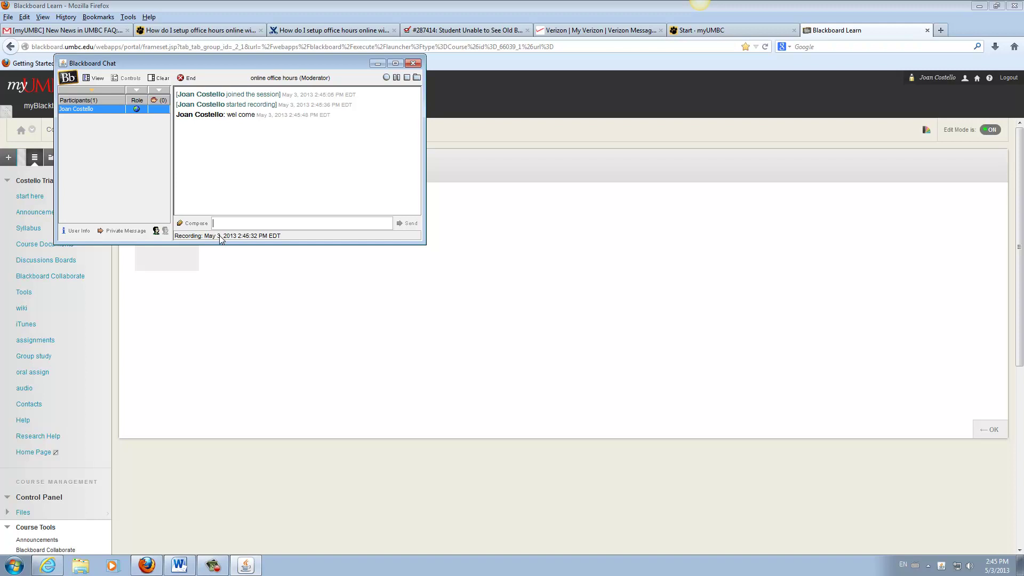
type("we w")
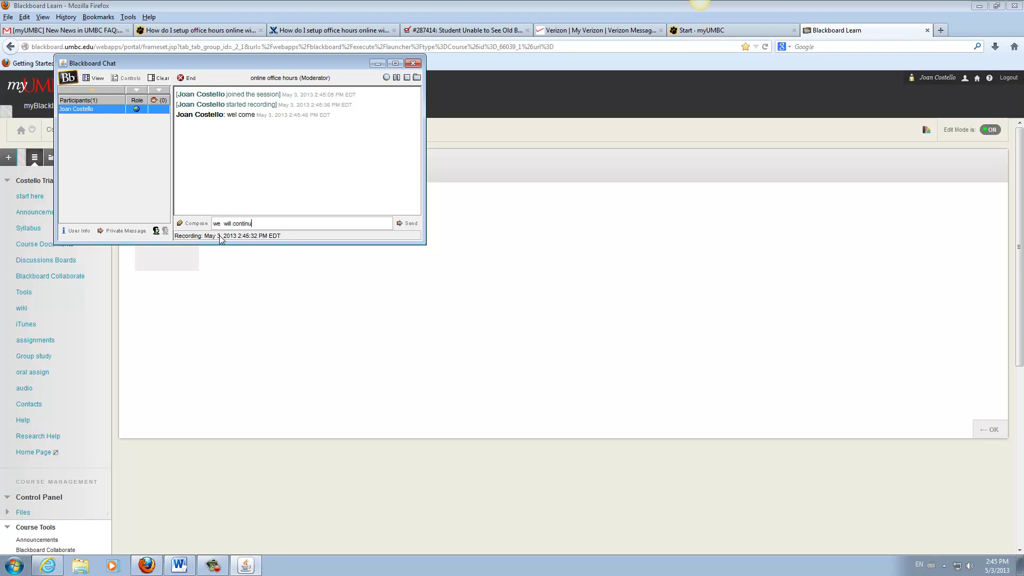
key("Return")
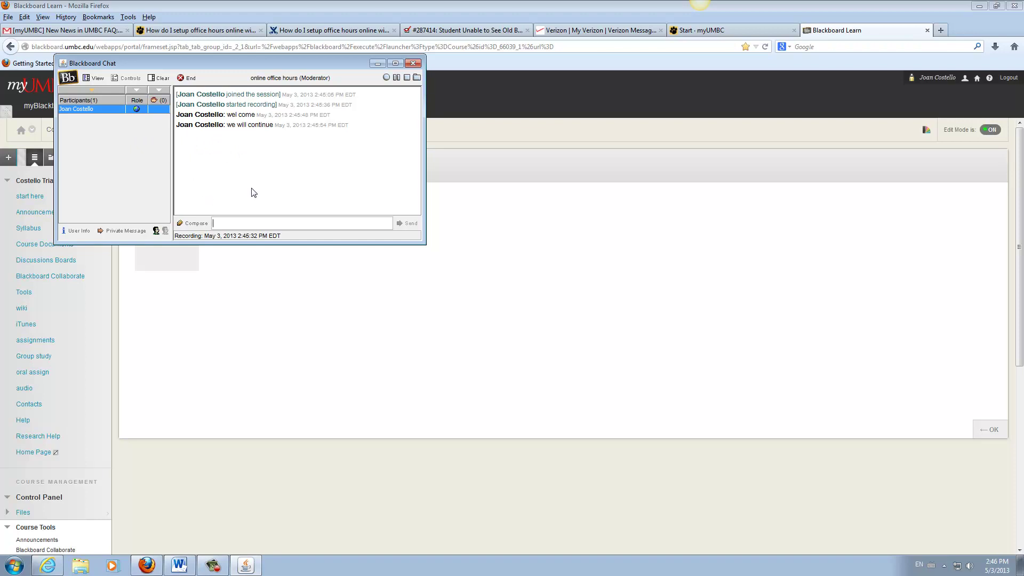
Step: Stop the chat recording and end the session for all users, closing the chat window
left_click(407, 78)
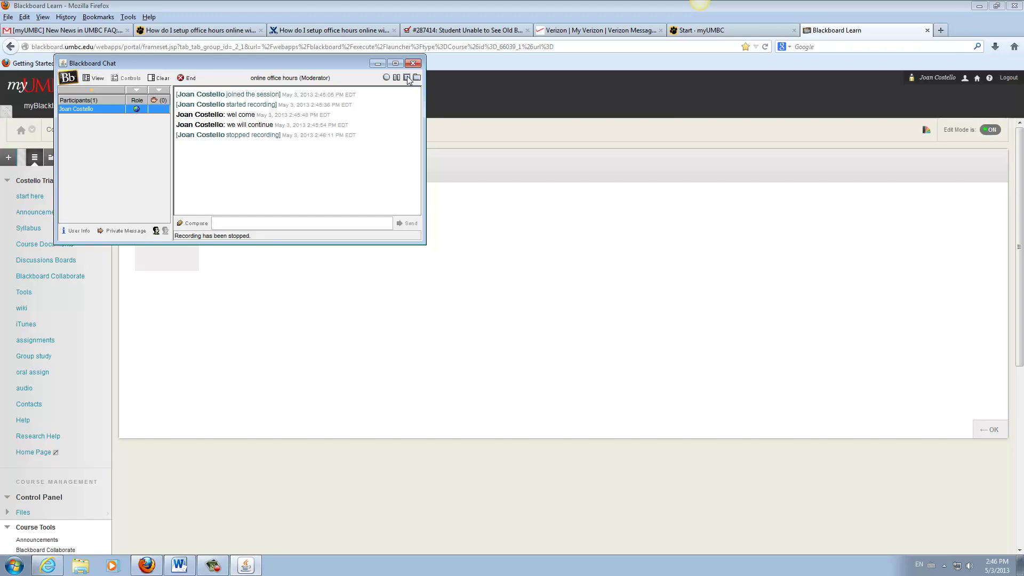
left_click(183, 80)
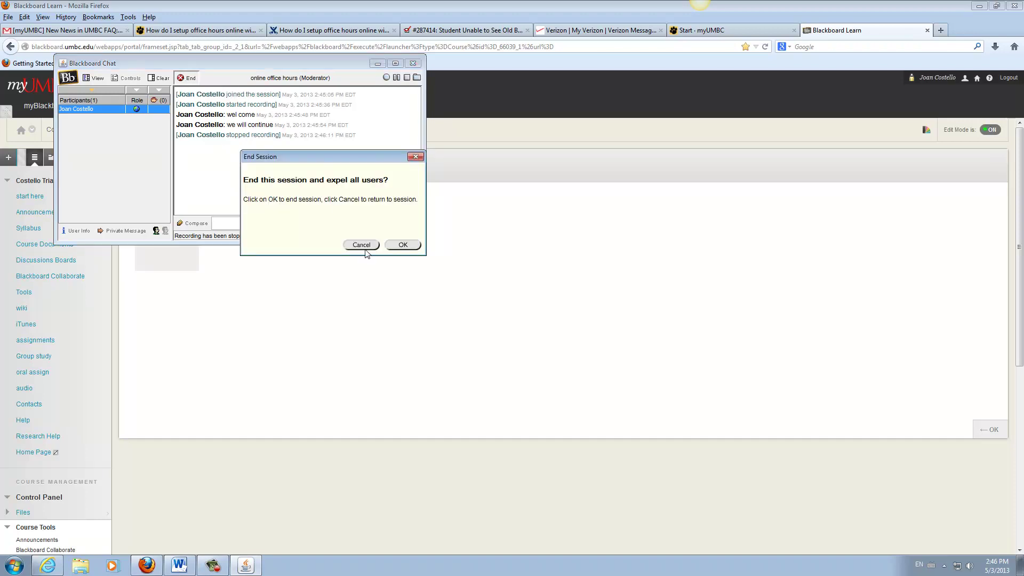
left_click(402, 244)
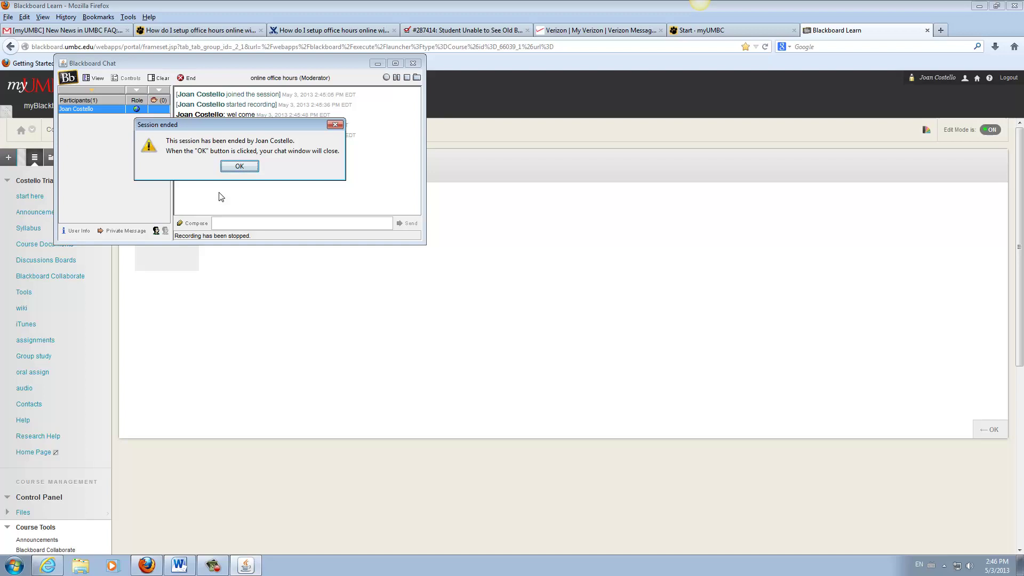
left_click(239, 168)
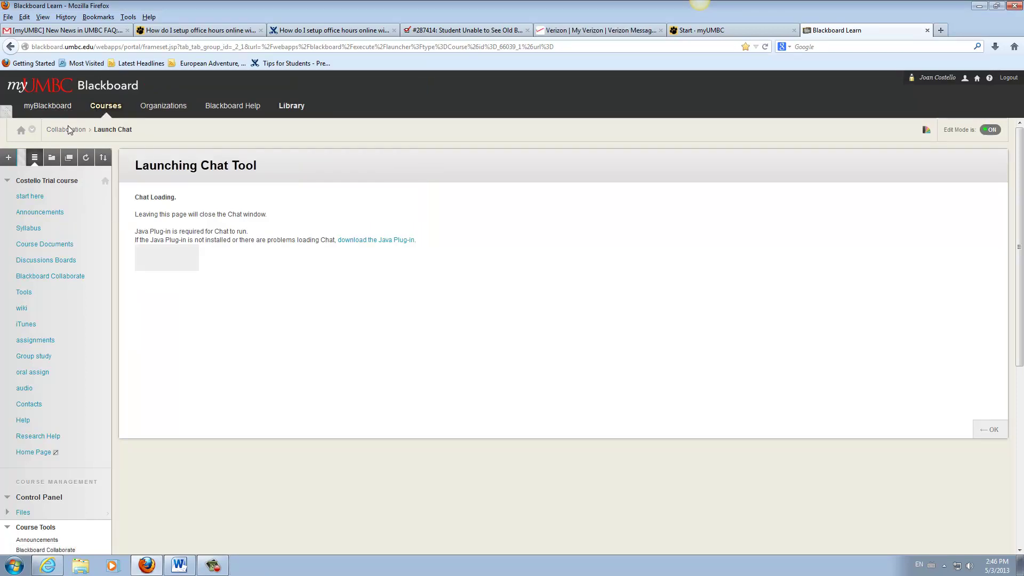
Step: Return to the collaboration sessions list and open the recordings of the online office hours session
left_click(66, 130)
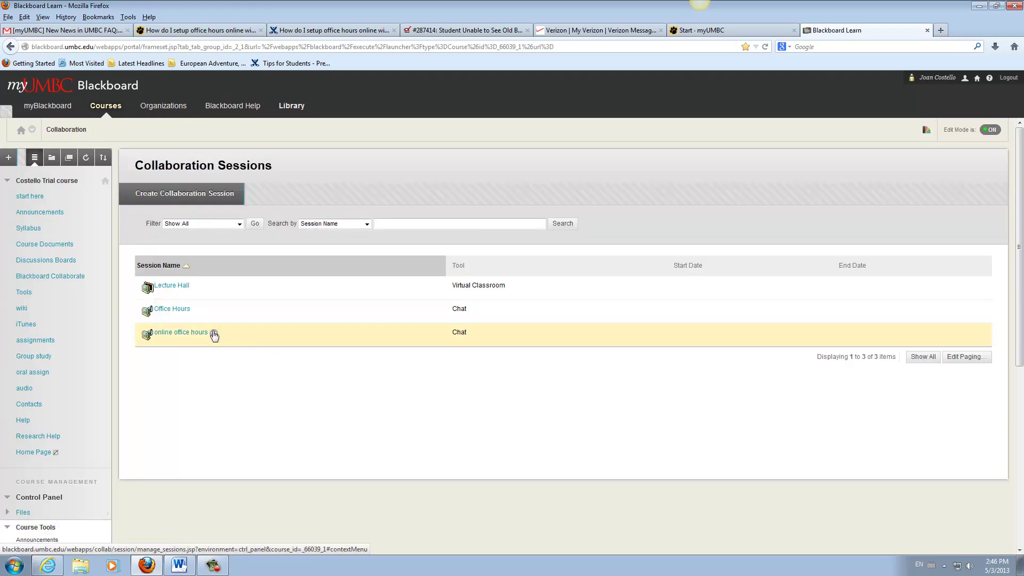
left_click(214, 335)
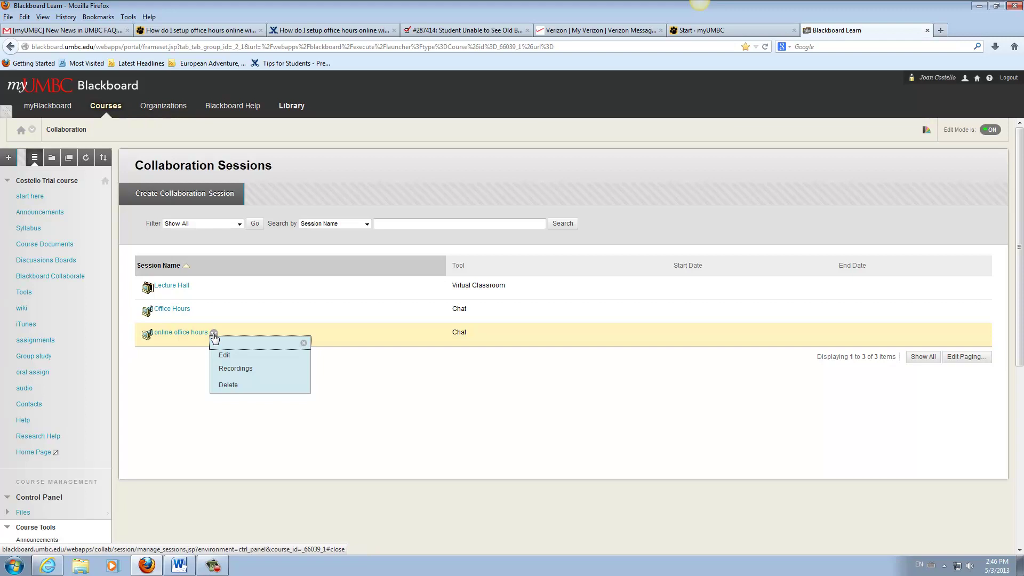
left_click(229, 370)
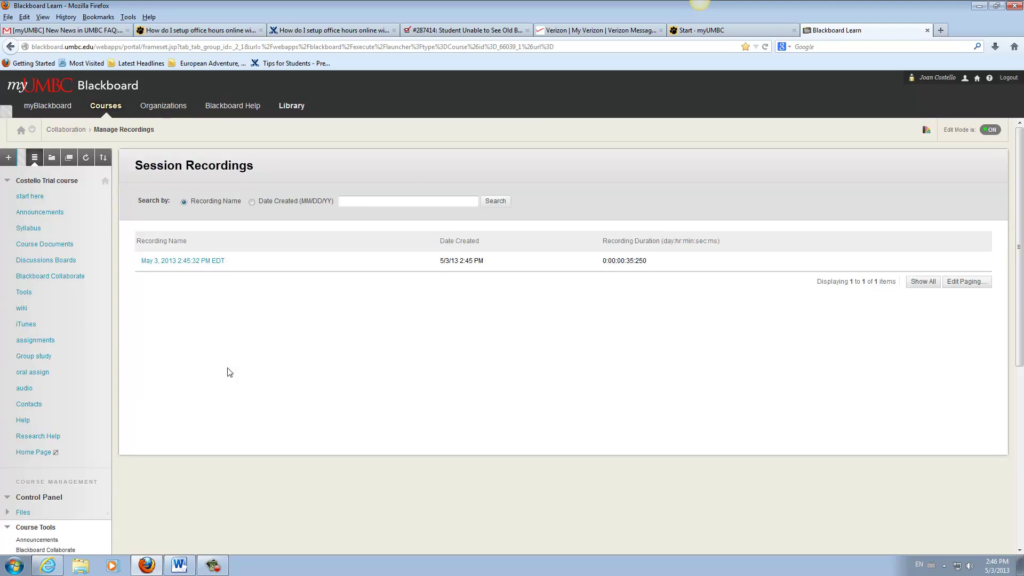
Step: View the chat transcript of the session recording from May 3, 2013 2:45:32 PM EDT
left_click(191, 262)
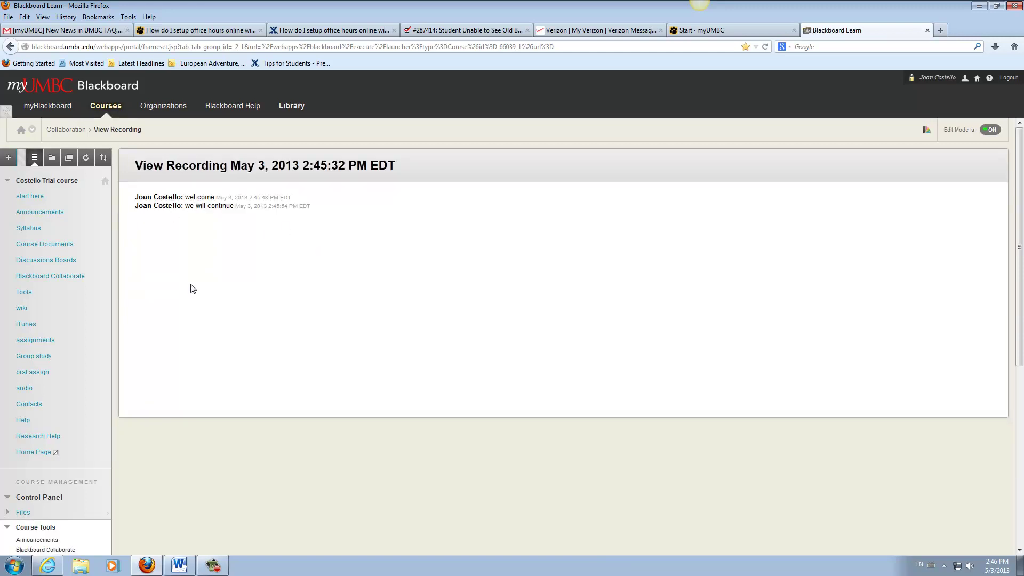
Step: Switch to the student's Blackboard view in Internet Explorer and open the course's Collaboration tool
left_click(47, 566)
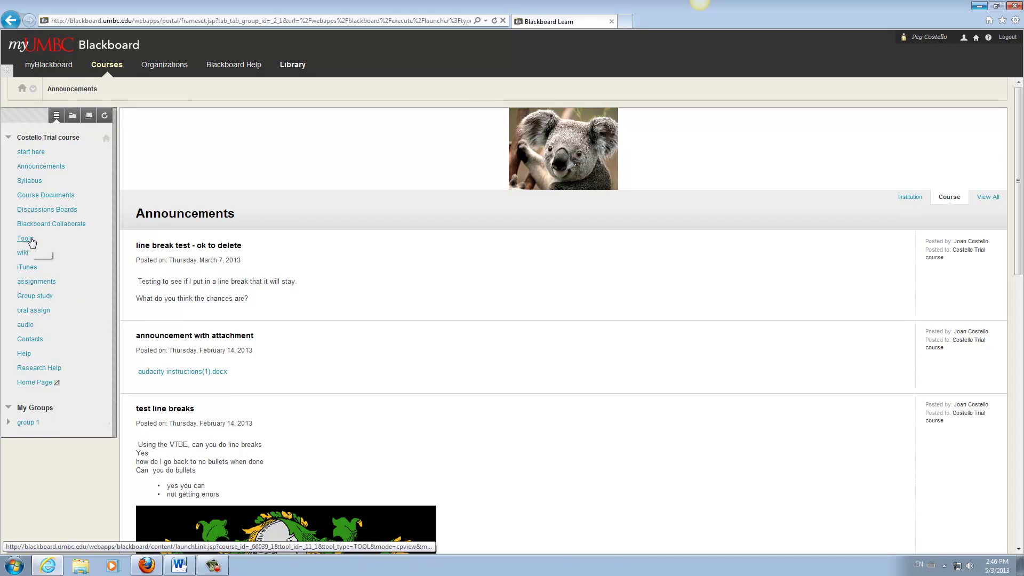
left_click(31, 242)
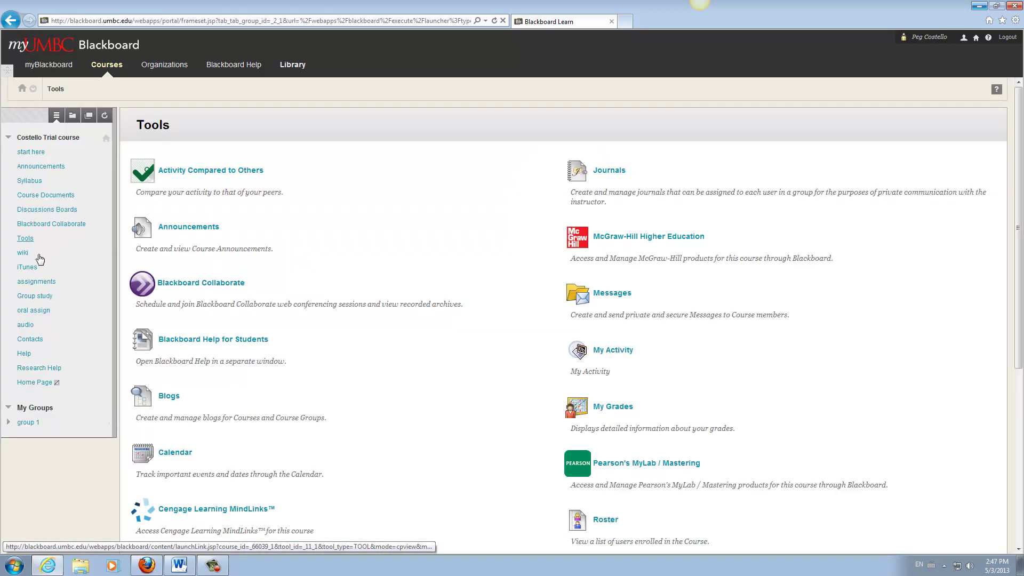
scroll(176, 513, "down", 2)
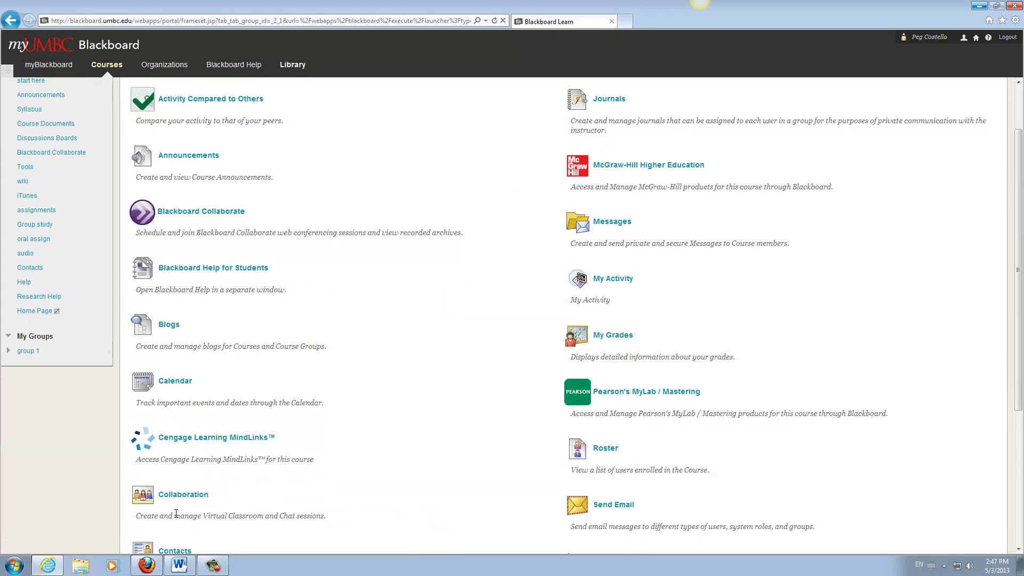
left_click(177, 496)
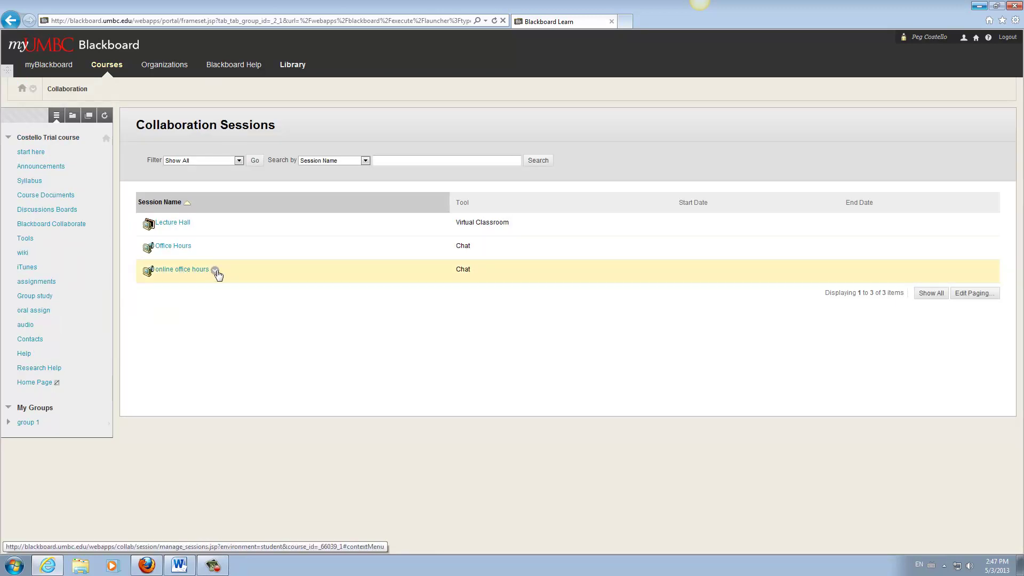
Step: Open the recordings of the online office hours session as the student and view the May 3, 2013 2:45:32 PM EDT recording
left_click(215, 271)
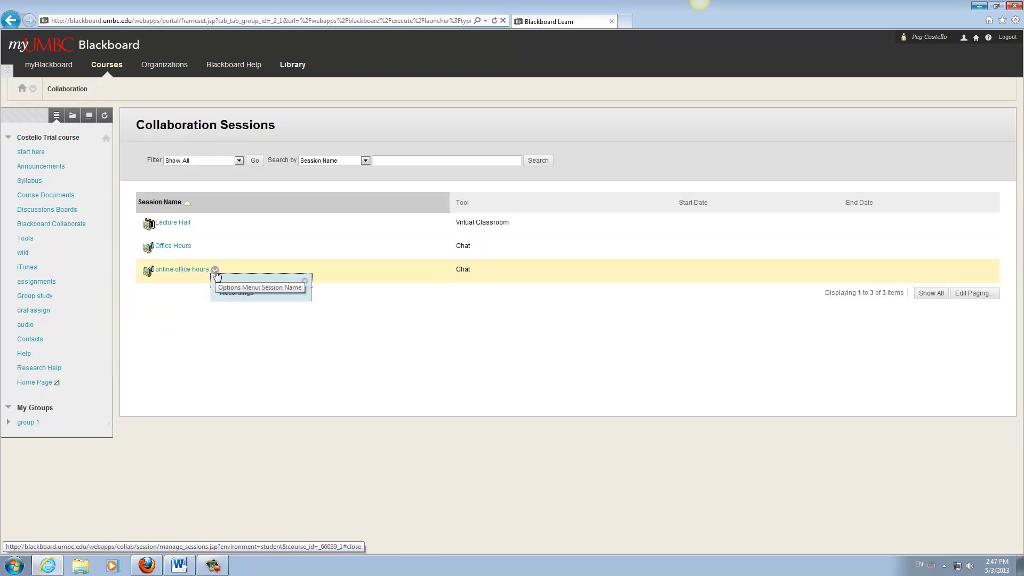
left_click(236, 294)
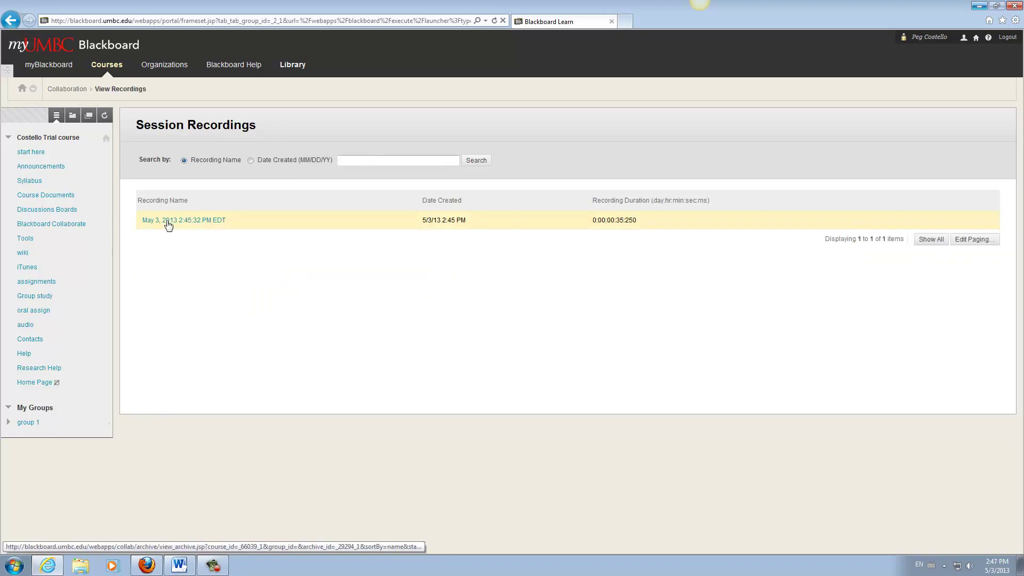
left_click(167, 221)
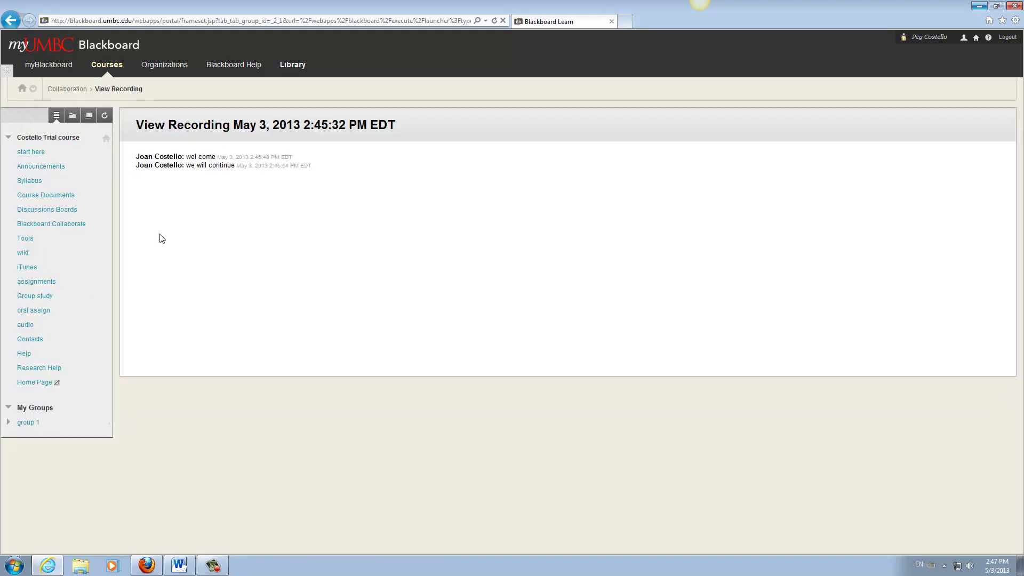